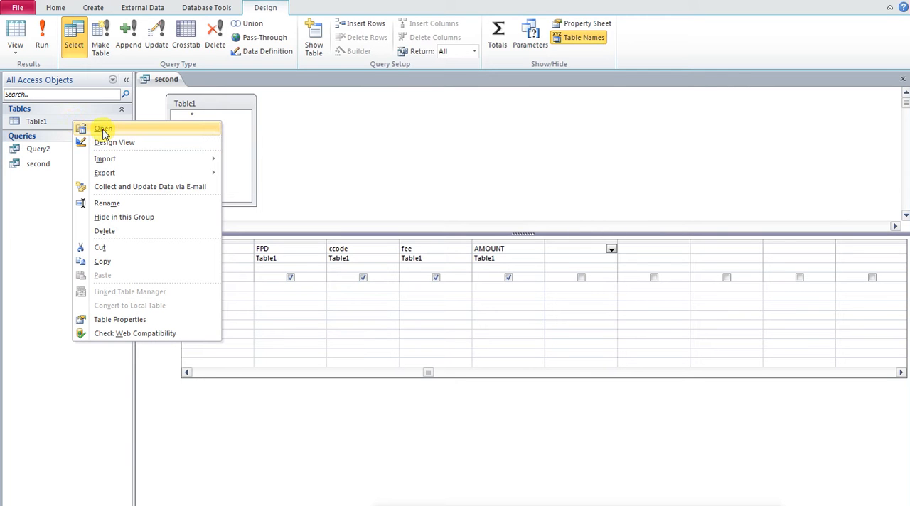
- Open Table1 in Design view and choose Yes/No as the format of the fee field
left_click(105, 132)
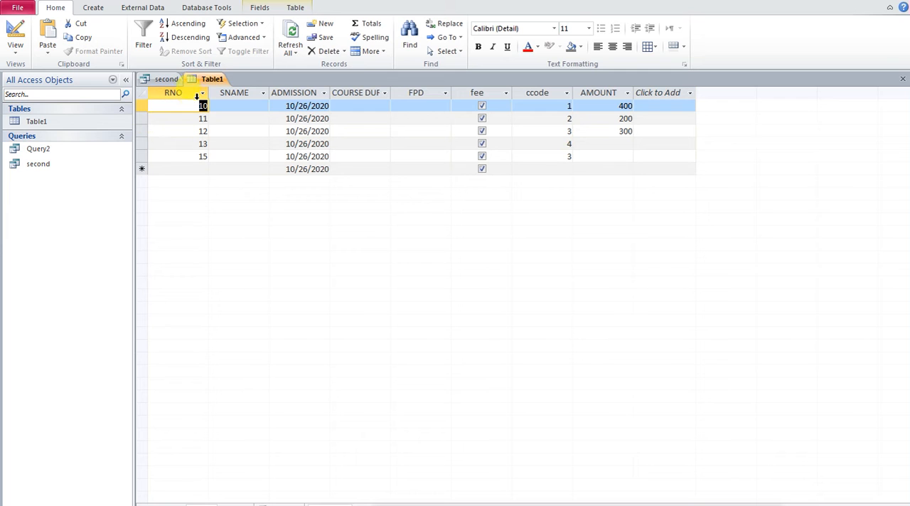
right_click(210, 84)
left_click(248, 134)
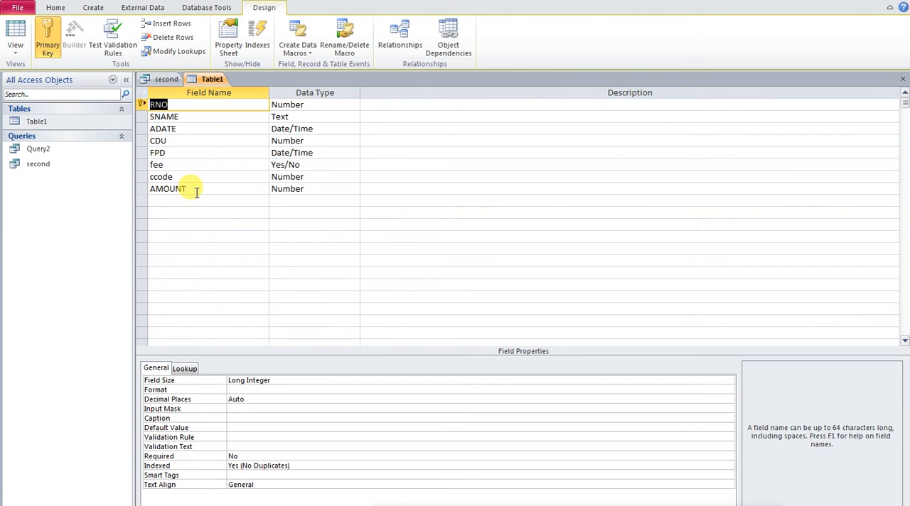
left_click(212, 166)
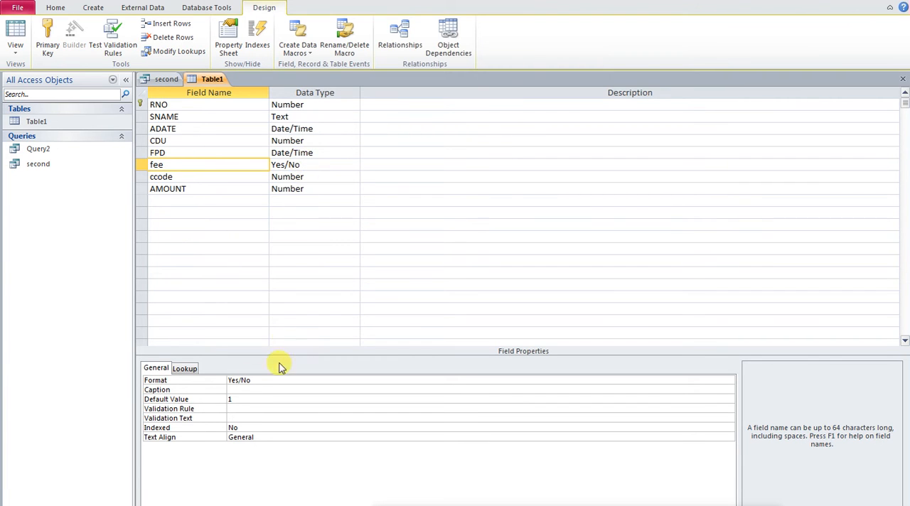
left_click(257, 380)
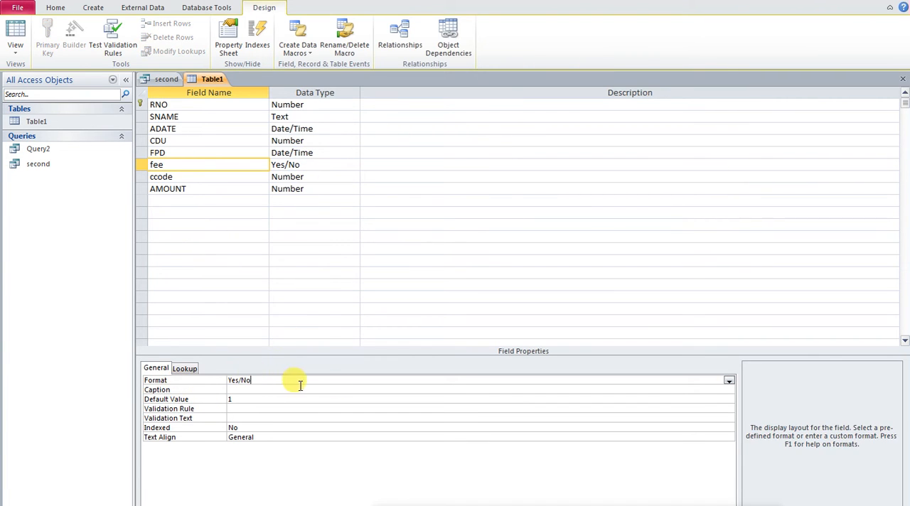
left_click(728, 381)
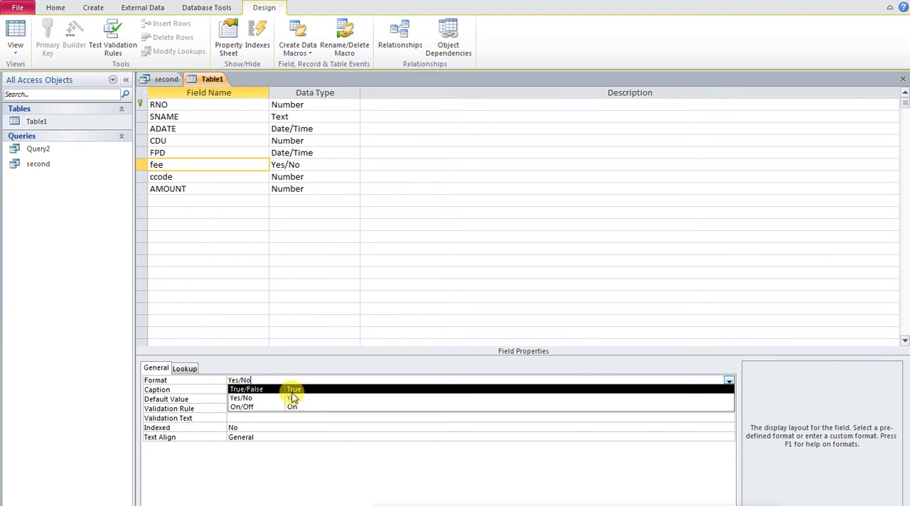
left_click(242, 399)
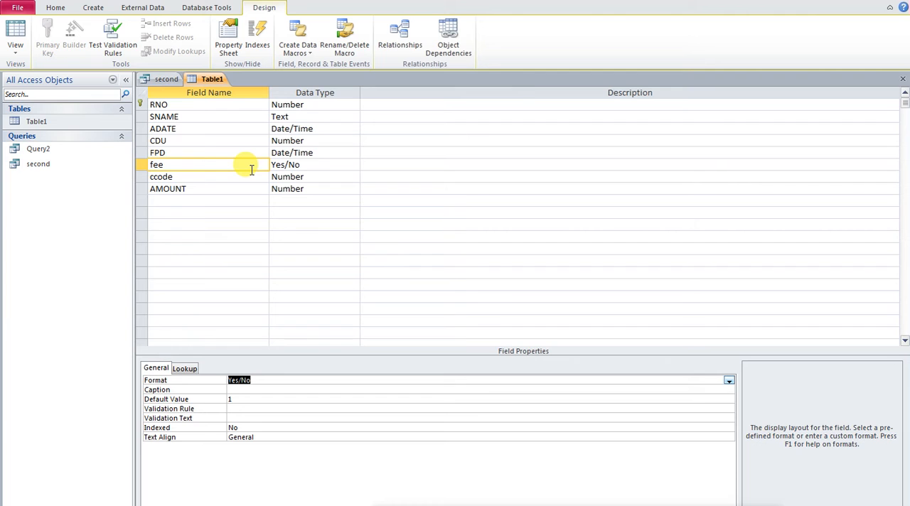
- Set the fee field's default value to 1, then close Table1 and save its design
left_click(230, 399)
type("1")
left_click(901, 79)
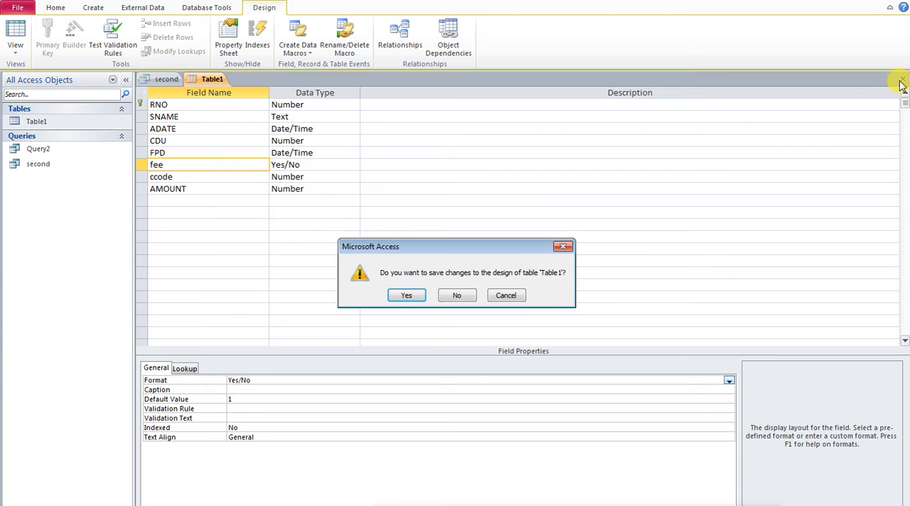
left_click(406, 295)
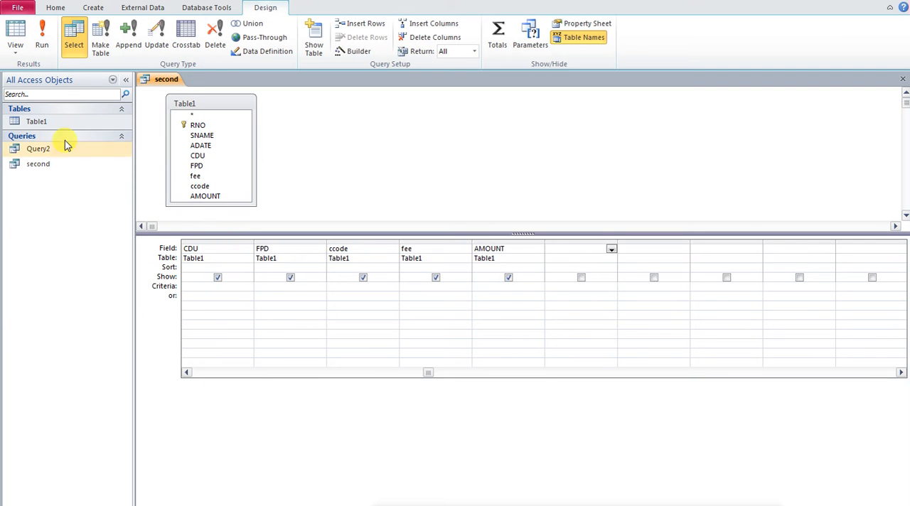
- Run the query second and delete all of its records
left_click(43, 43)
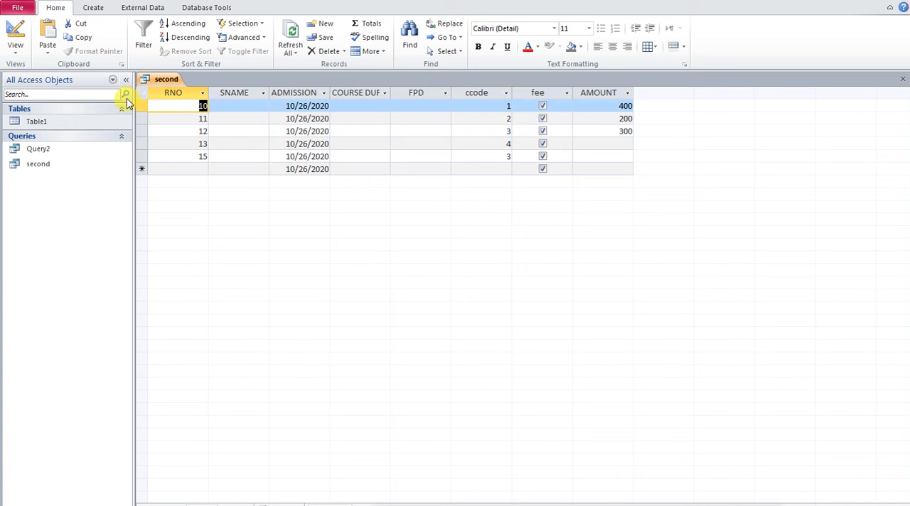
left_click(145, 95)
right_click(150, 97)
left_click(181, 114)
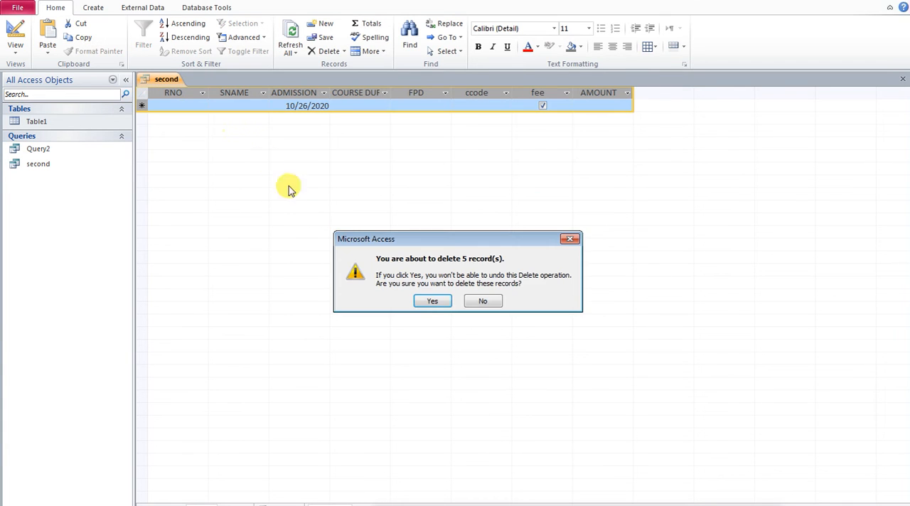
left_click(427, 306)
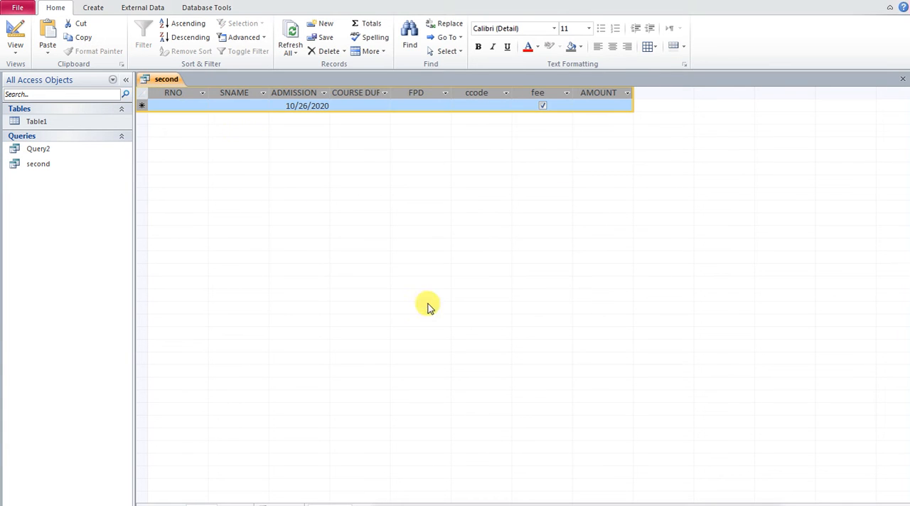
- Add a record with RNO 1 in the query second, then close the query and save its design
left_click(182, 107)
type("1")
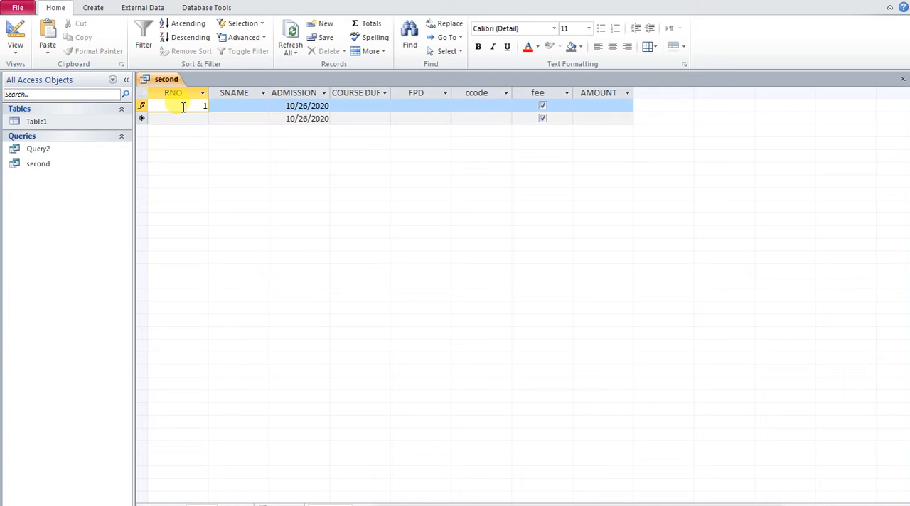
left_click(201, 117)
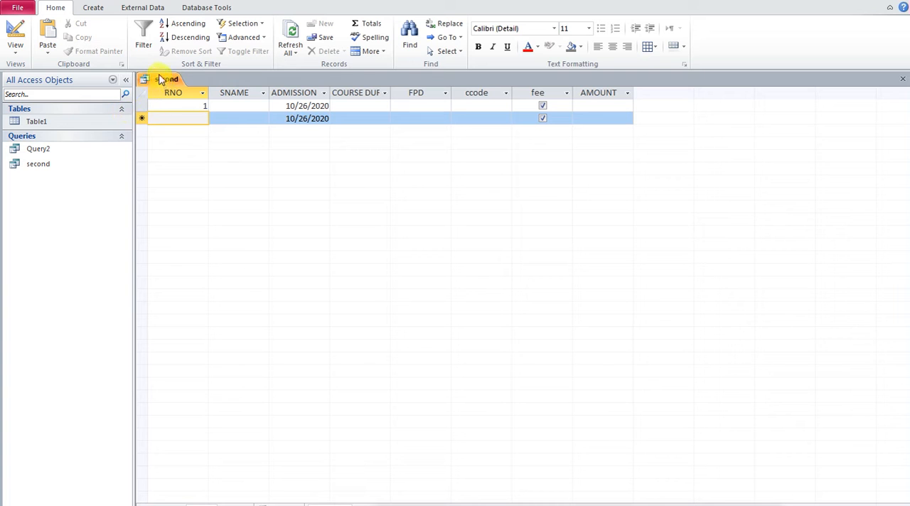
left_click(902, 79)
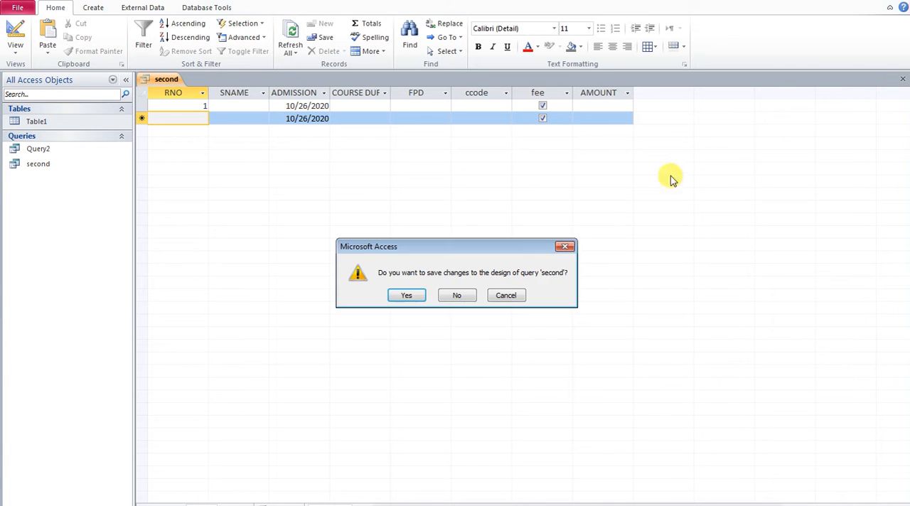
left_click(408, 294)
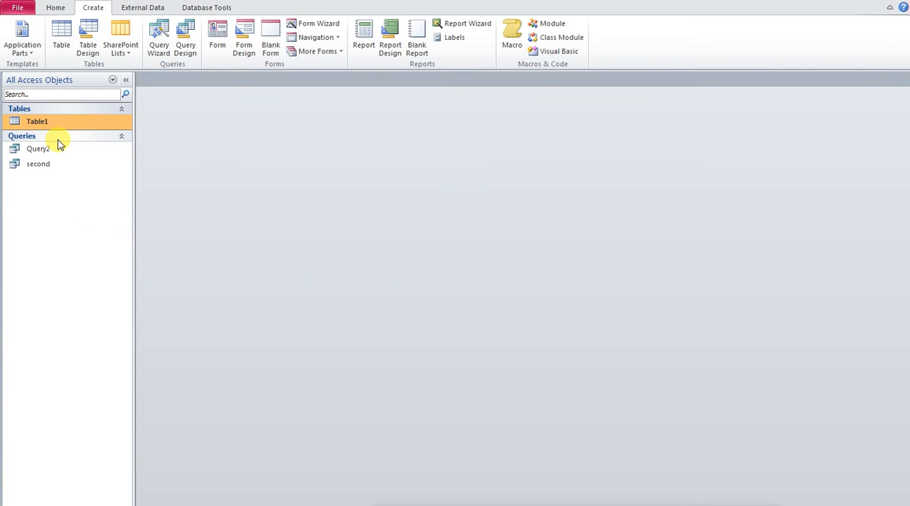
- Set the default value of the fee field in Table1 to 0, then save and close the table design
right_click(51, 124)
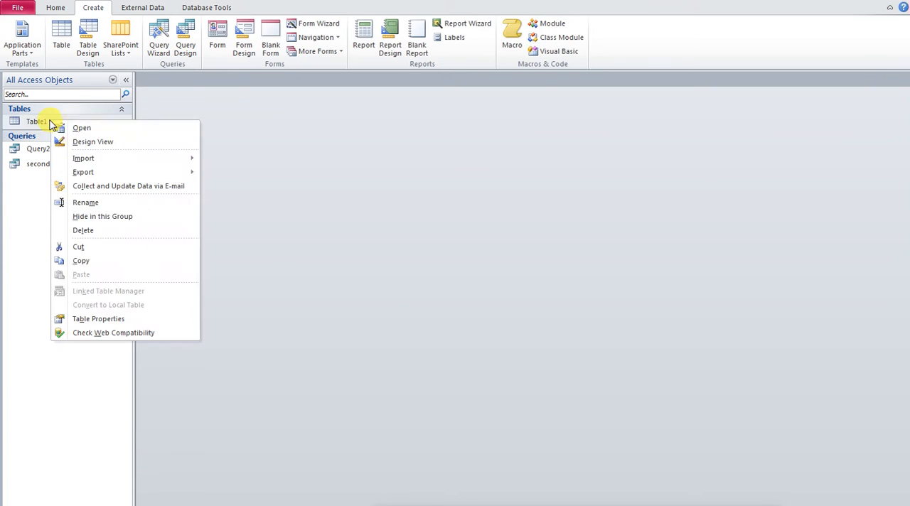
left_click(85, 140)
left_click(192, 164)
left_click(228, 398)
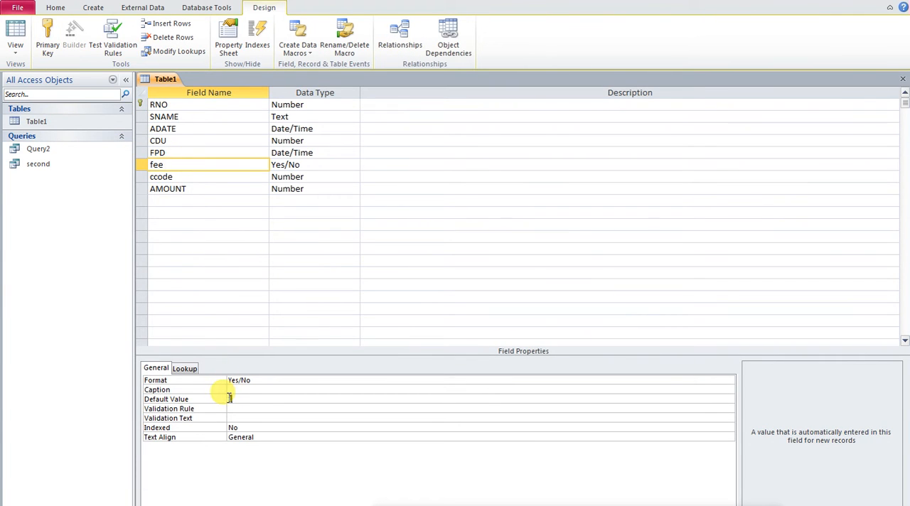
type("0")
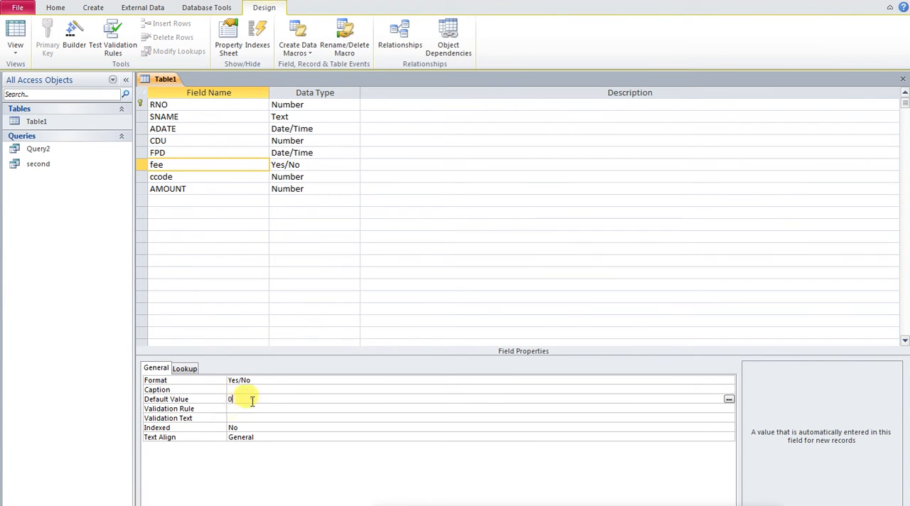
key("Return")
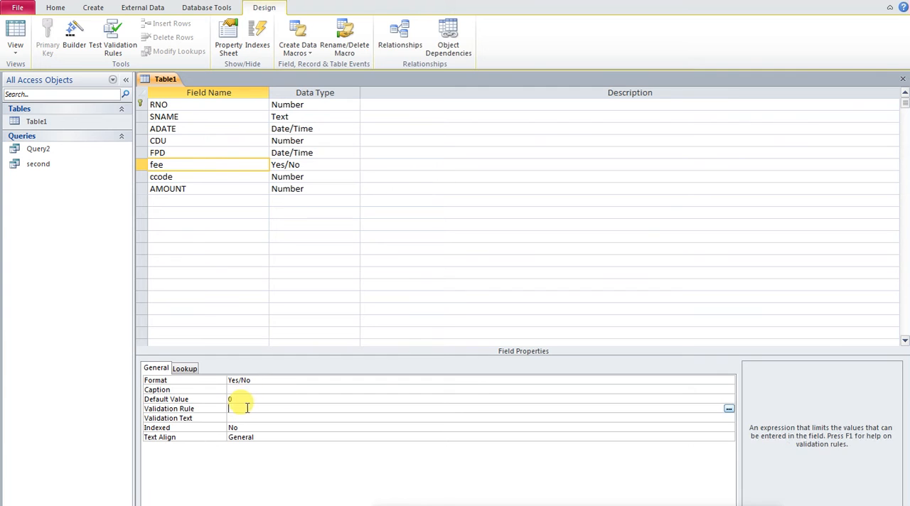
left_click(903, 79)
left_click(406, 295)
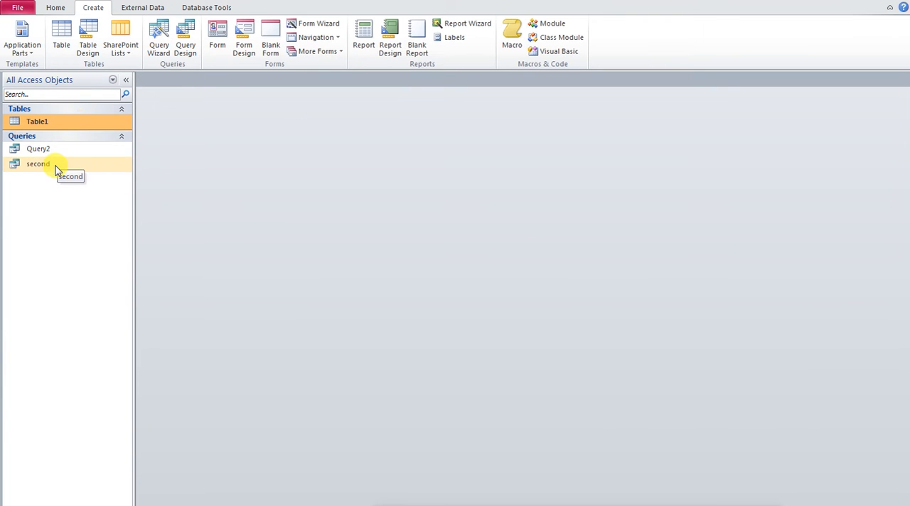
- Open Table1 in Datasheet view and delete all of its records
double_click(58, 122)
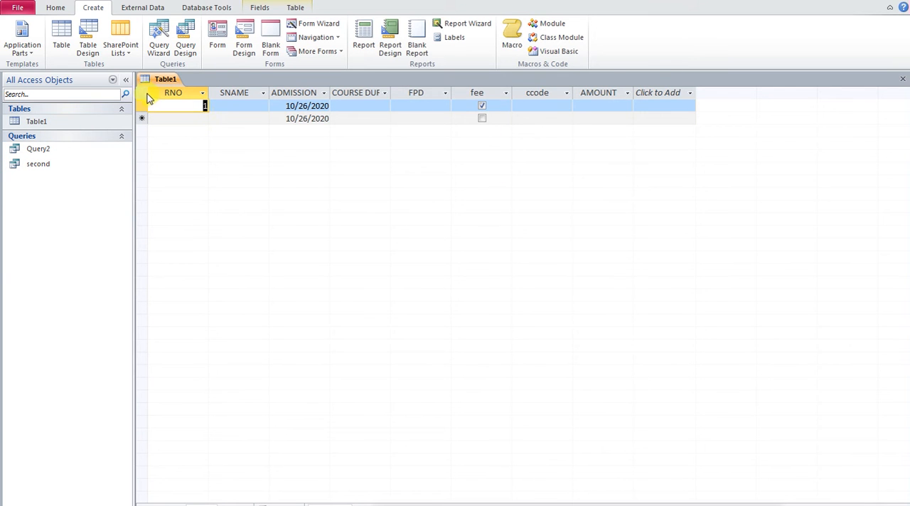
left_click(142, 93)
right_click(146, 95)
left_click(181, 113)
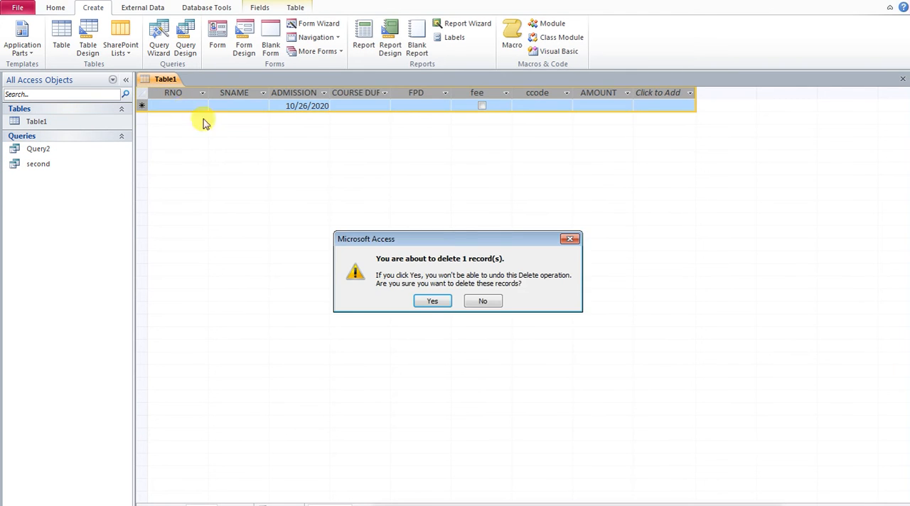
left_click(427, 304)
- Add a record with RNO 1 to Table1, tick its fee checkbox and close the table
left_click(202, 107)
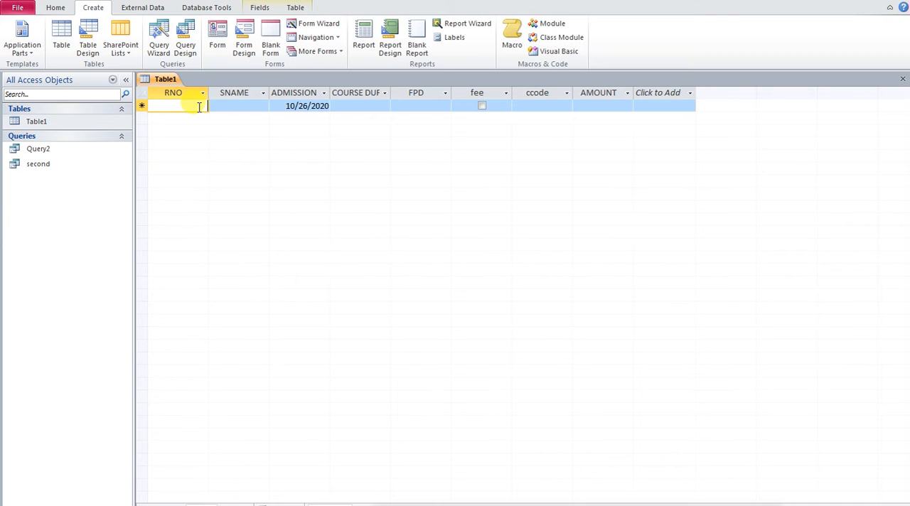
type("1")
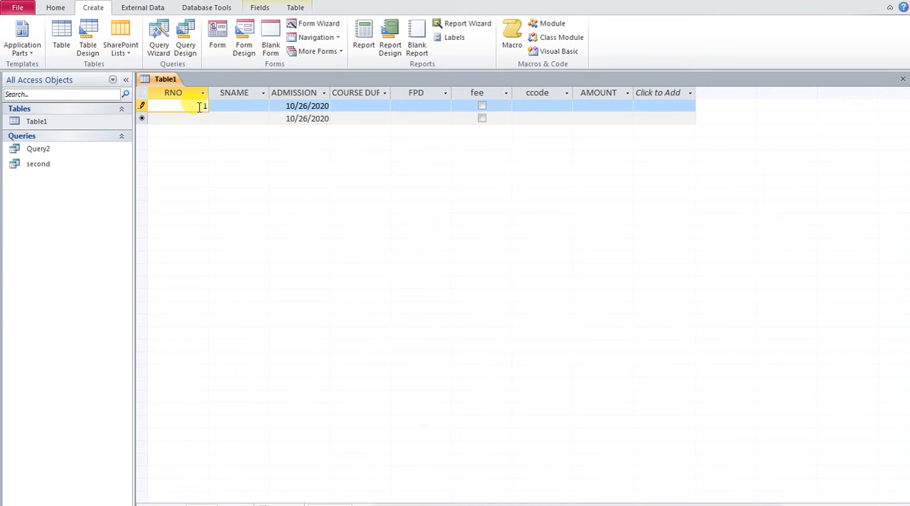
key("Down")
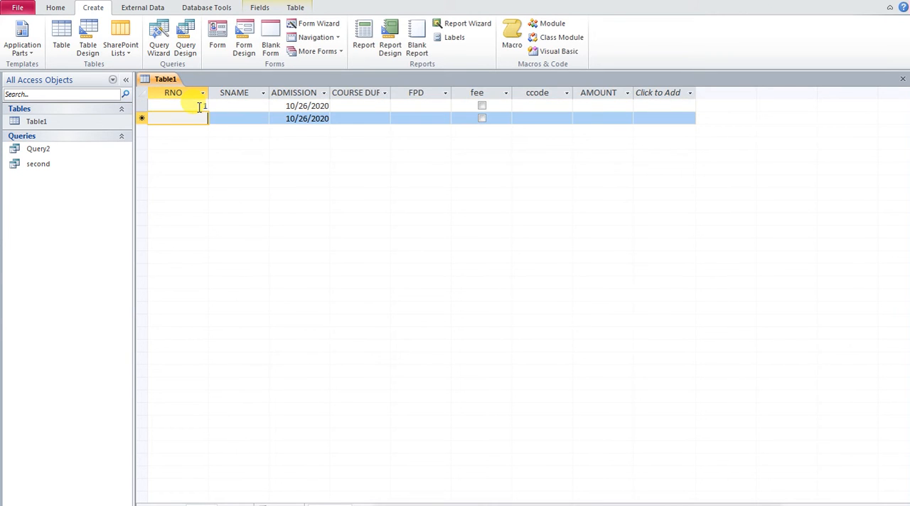
left_click(482, 107)
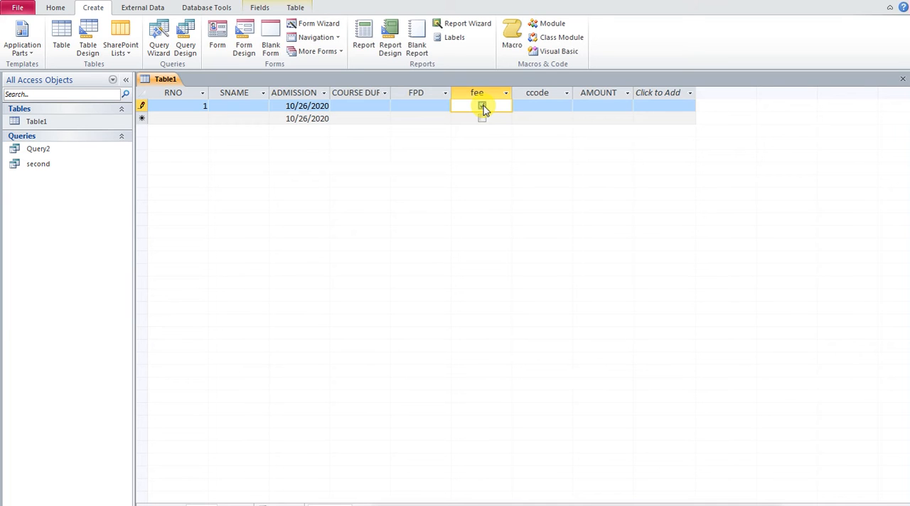
left_click(482, 106)
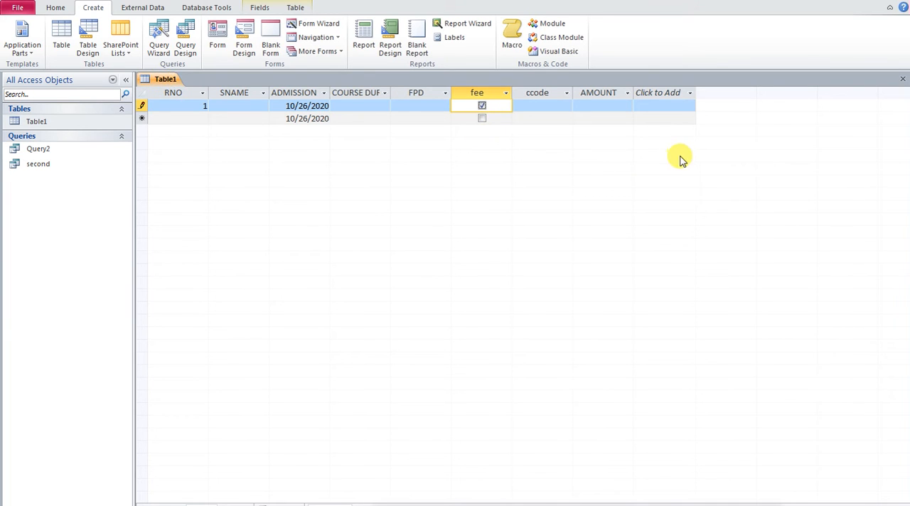
left_click(902, 79)
- Examine the fee field's properties in Table1's Design view, then close the table
right_click(91, 122)
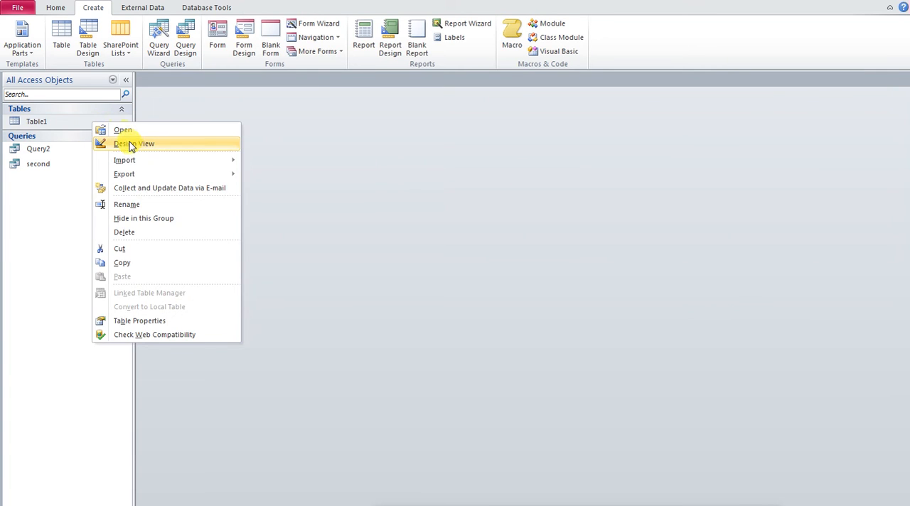
left_click(117, 143)
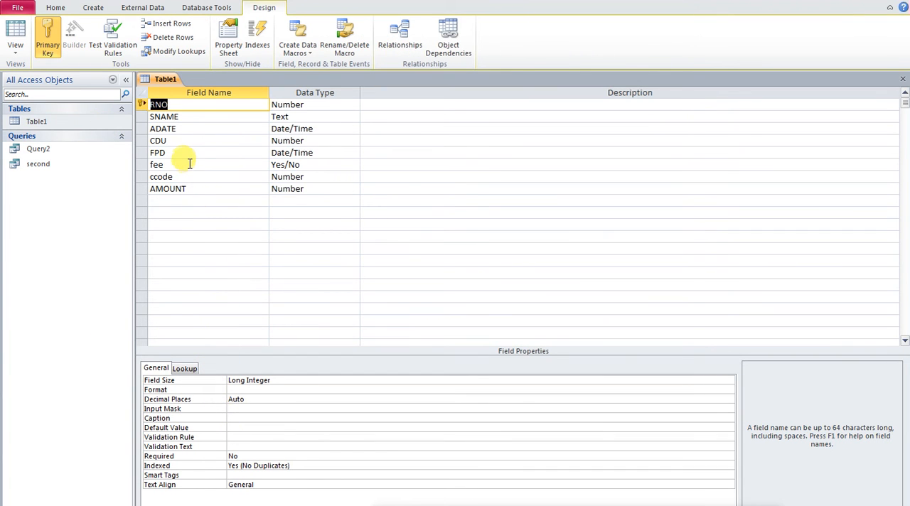
left_click(190, 164)
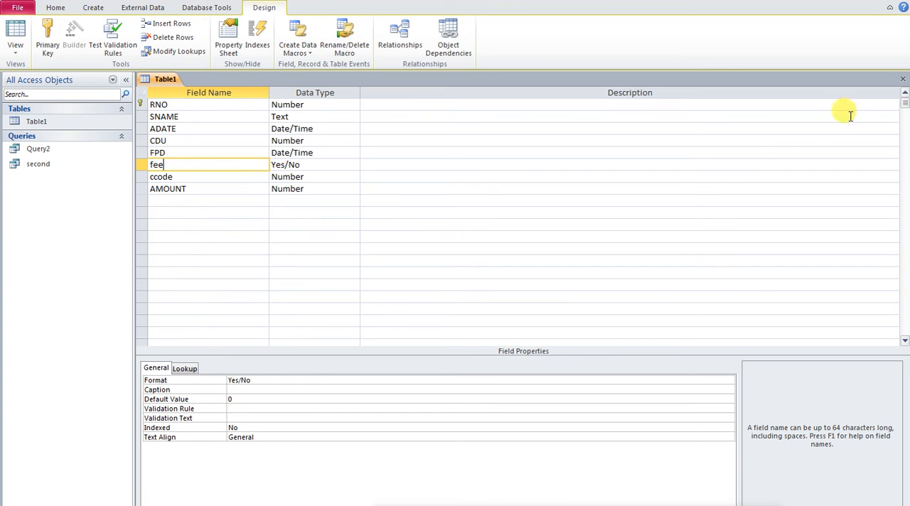
left_click(903, 80)
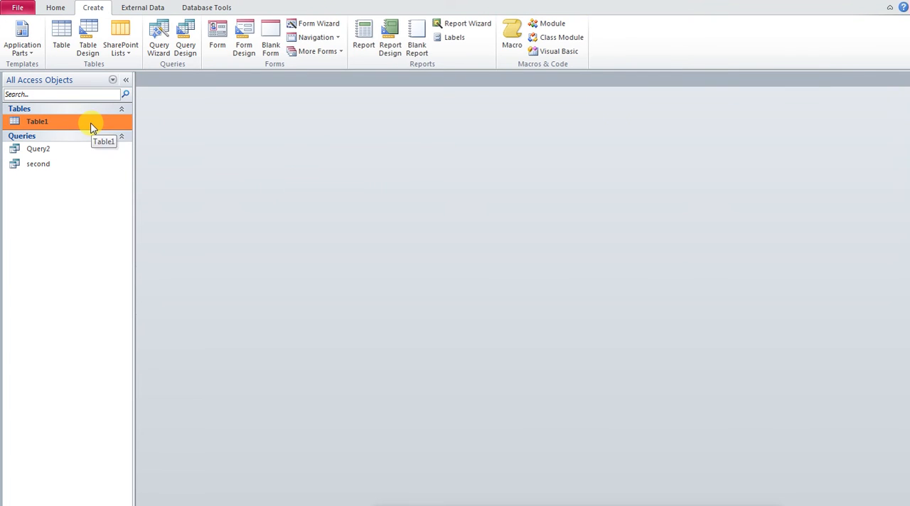
- Open the query second in Design view and display its records in Datasheet view
right_click(43, 164)
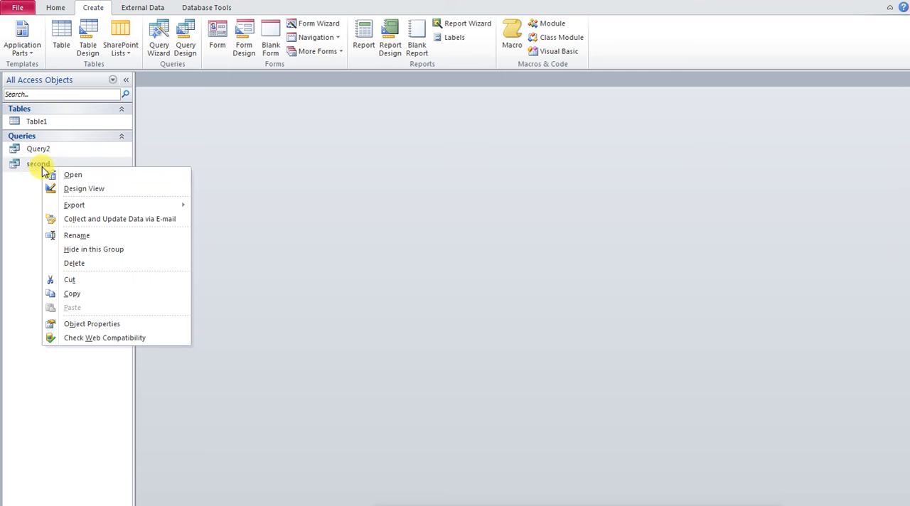
left_click(82, 190)
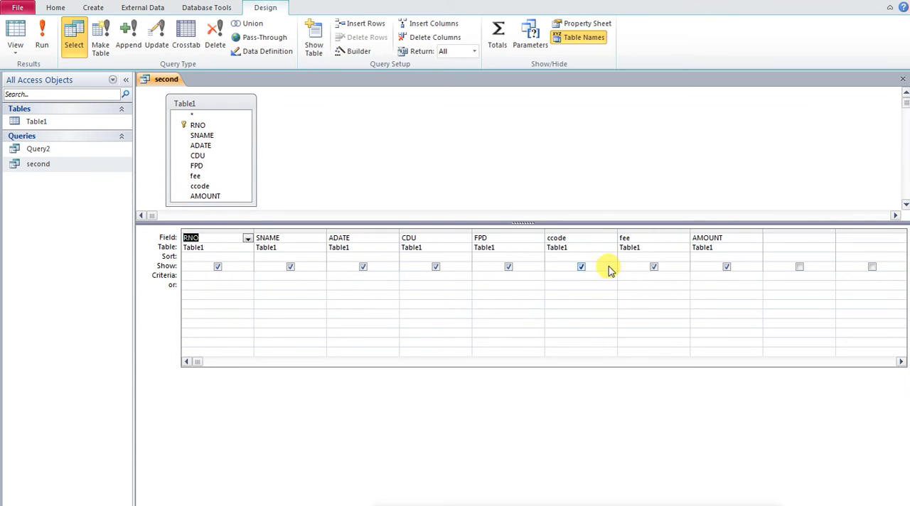
left_click(15, 35)
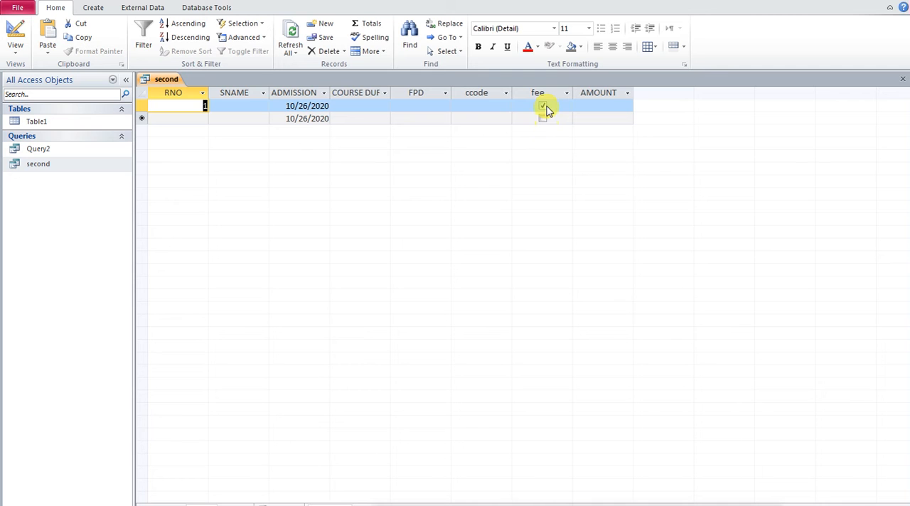
- Switch the query second to Design view and begin a calculated field REMARKS:IIF in the first empty column
right_click(172, 78)
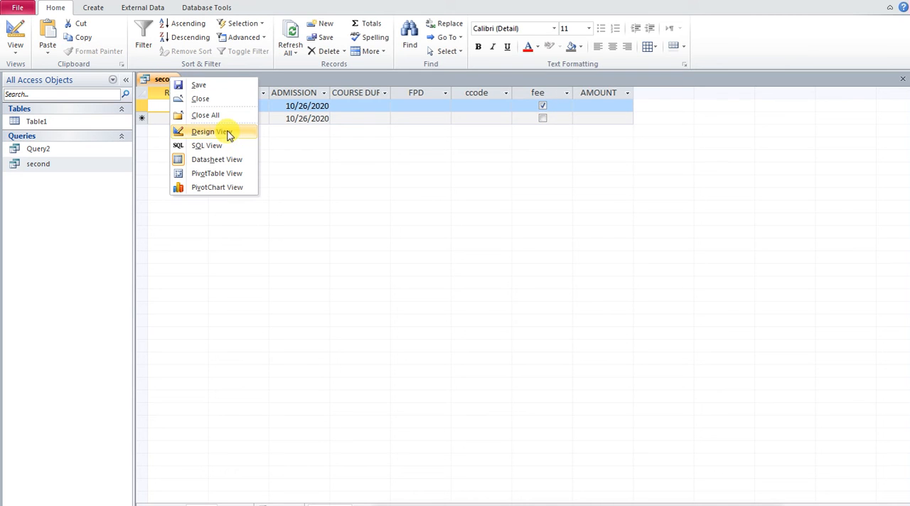
left_click(228, 130)
left_click(777, 238)
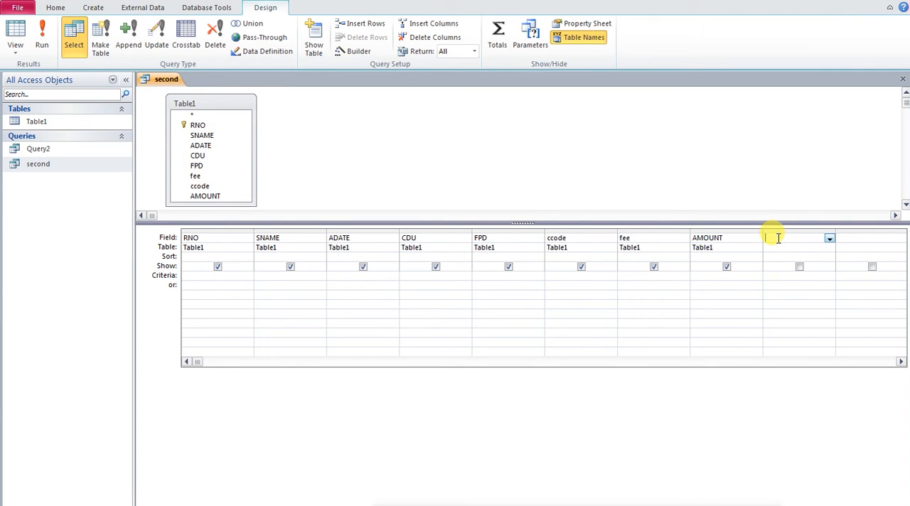
type("REMARKS:IIF")
- Widen the REMARKS column in the query design grid so that it can fit the whole expression
left_click(899, 363)
left_click(900, 363)
left_click(899, 362)
left_click(900, 363)
left_click(539, 238)
left_click_drag(547, 229, 649, 229)
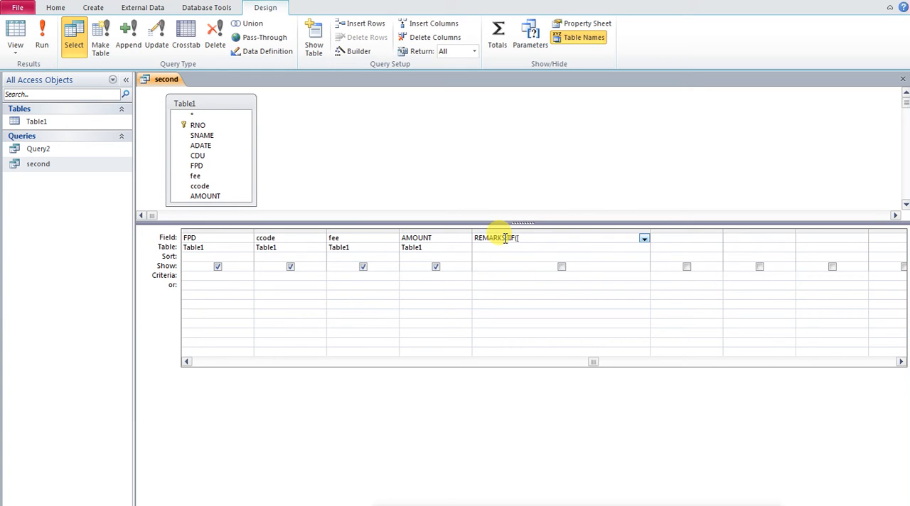
- Complete the calculated field's expression as REMARKS: IIf([FEE]=0,"NO FEE","FEE PAID")
type("FEE]=0,\"")
type("NO FEE\",")
type("FEE PAID\")")
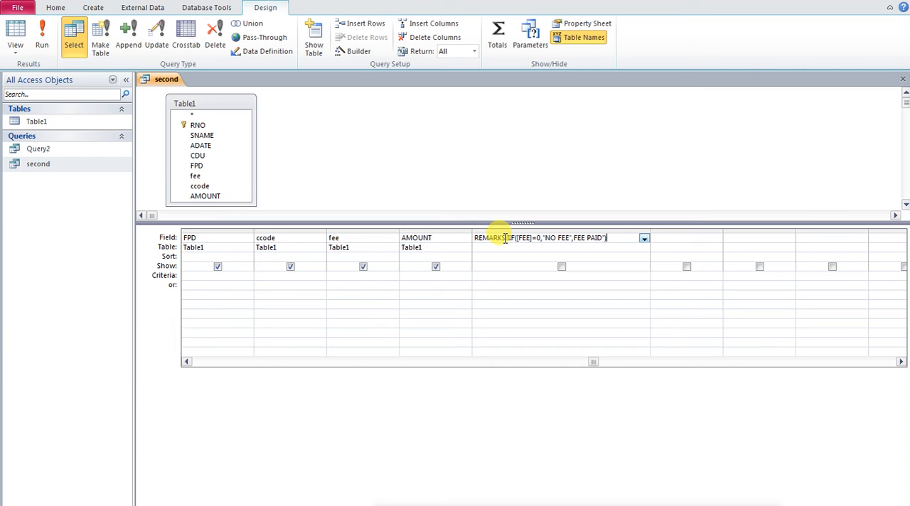
left_click(518, 273)
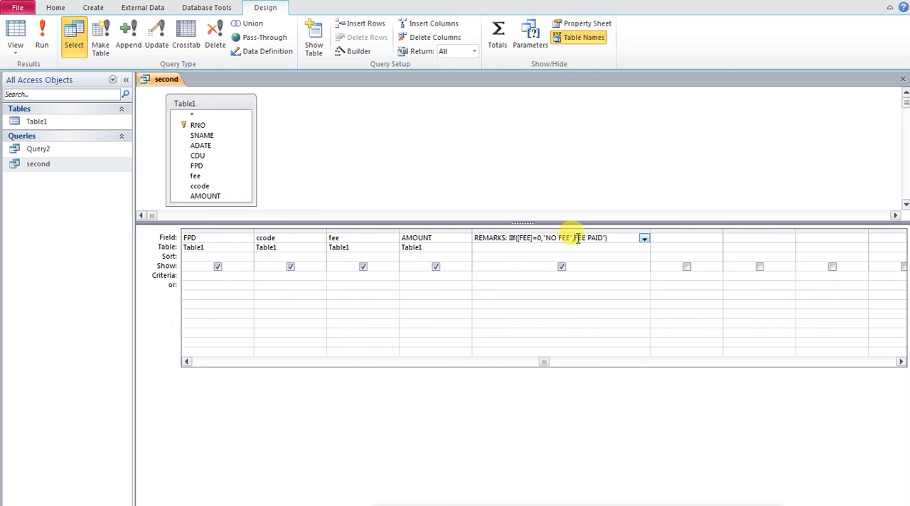
type("\"")
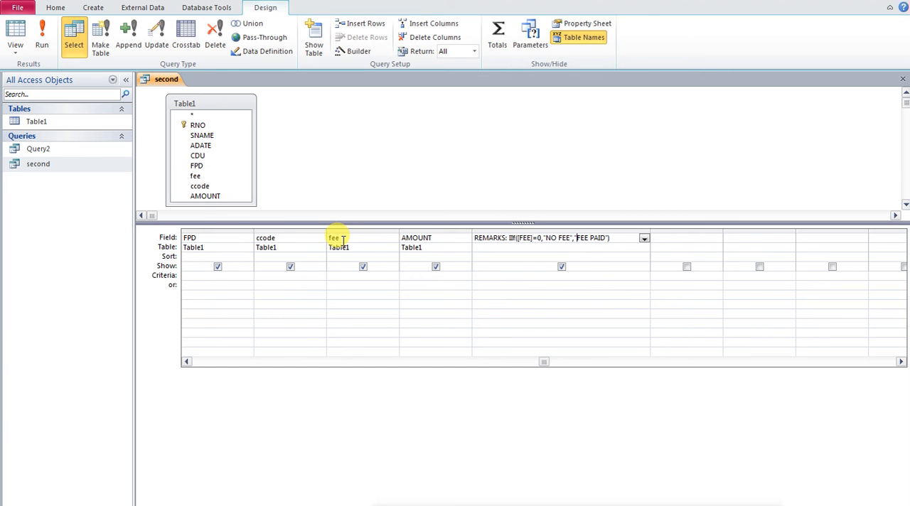
- Run the query and test REMARKS by clearing and re-ticking the fee checkbox of the record with RNO 1
left_click(41, 37)
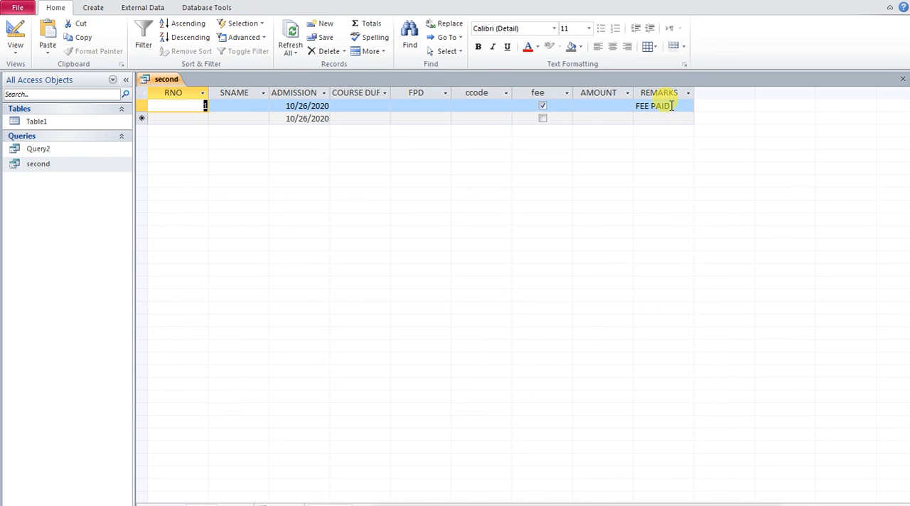
left_click(543, 106)
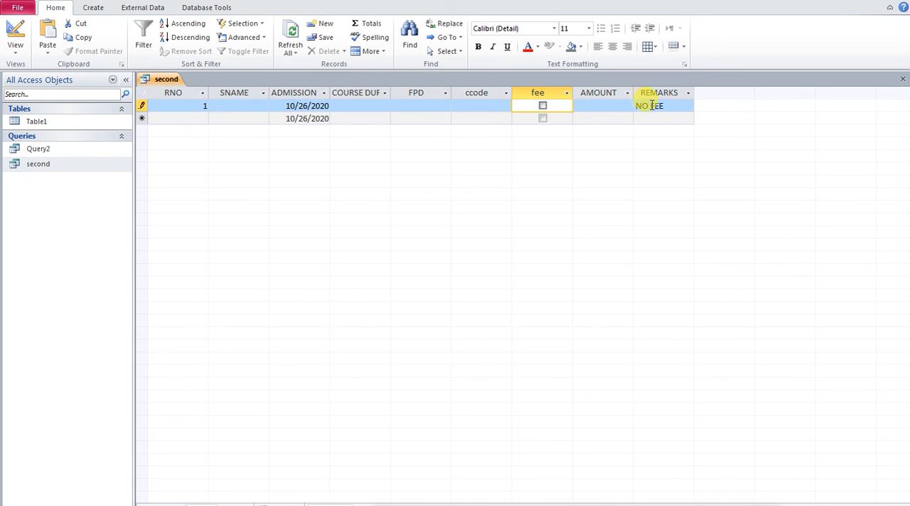
left_click(543, 107)
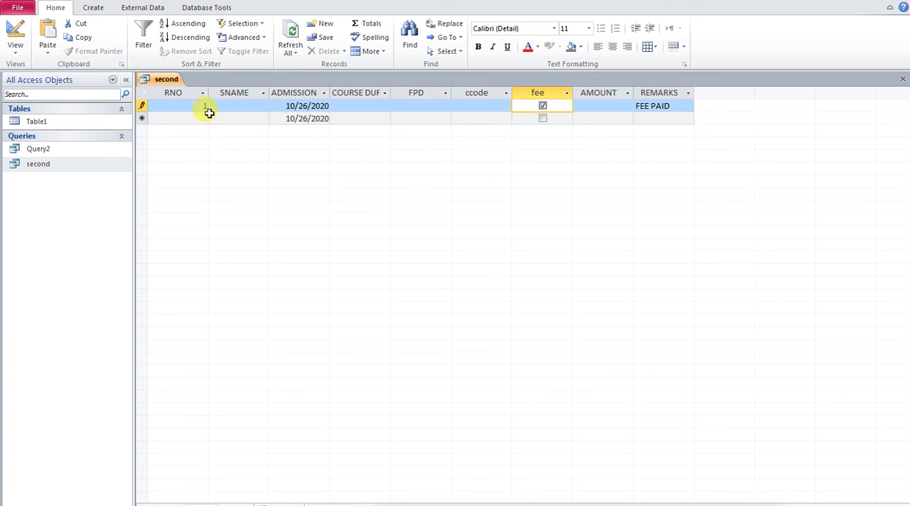
- Review the REMARKS expression in Design view and run the query again
right_click(169, 79)
left_click(221, 130)
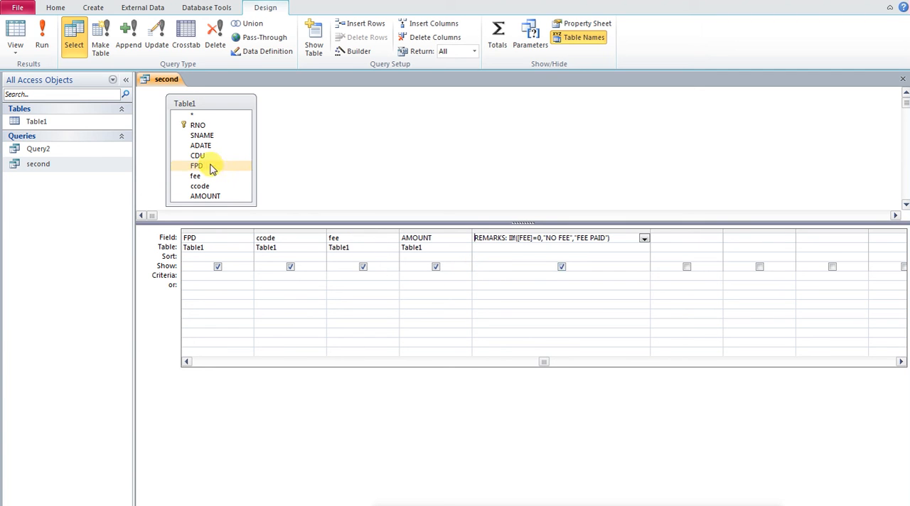
left_click(41, 33)
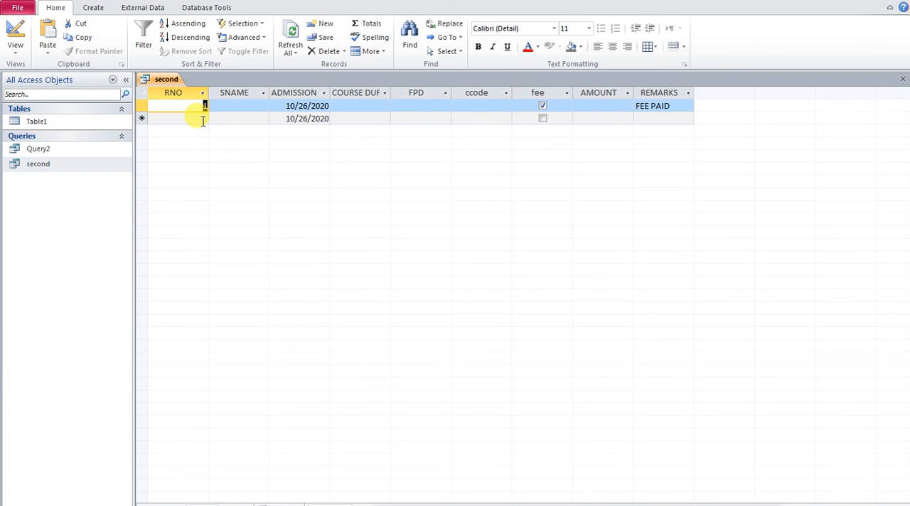
- Add records with RNO 2, 3, 4 and 5, and tick the fee checkboxes for RNO 4 and RNO 2
left_click(203, 121)
type("2")
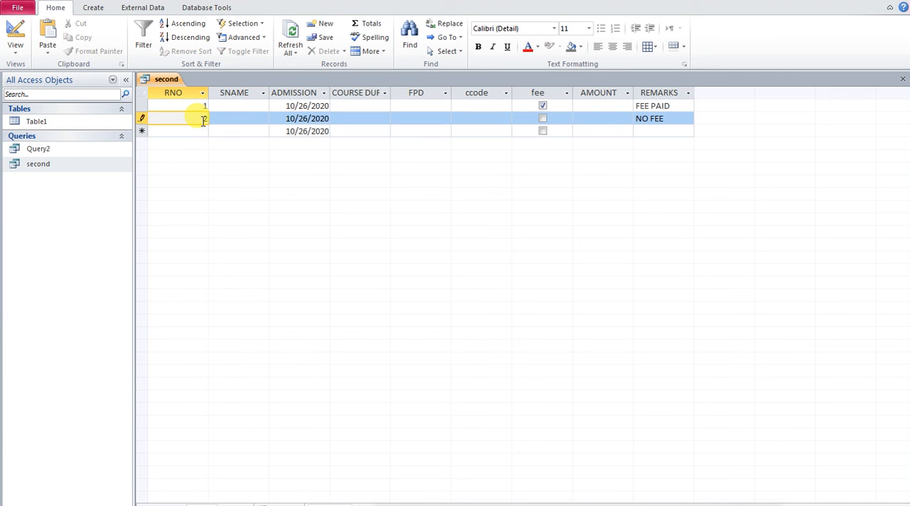
key("Down")
type("3")
key("Down")
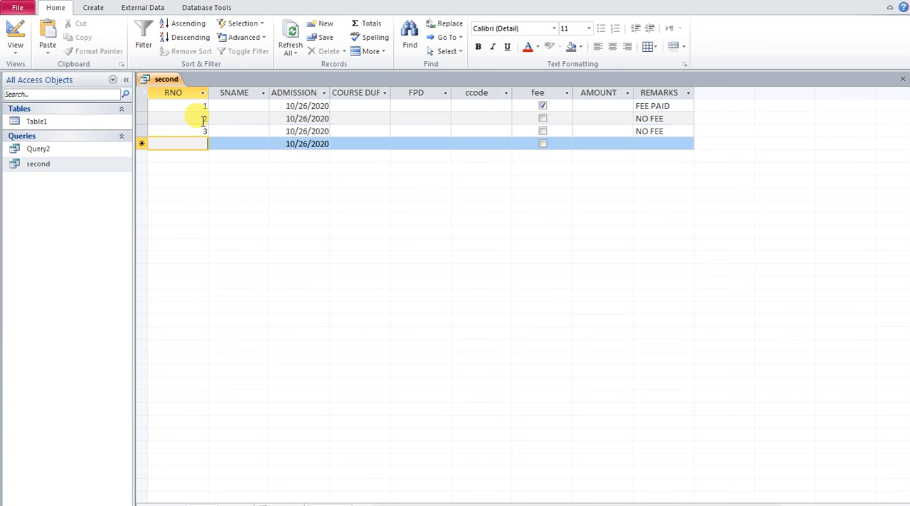
type("4")
key("Down")
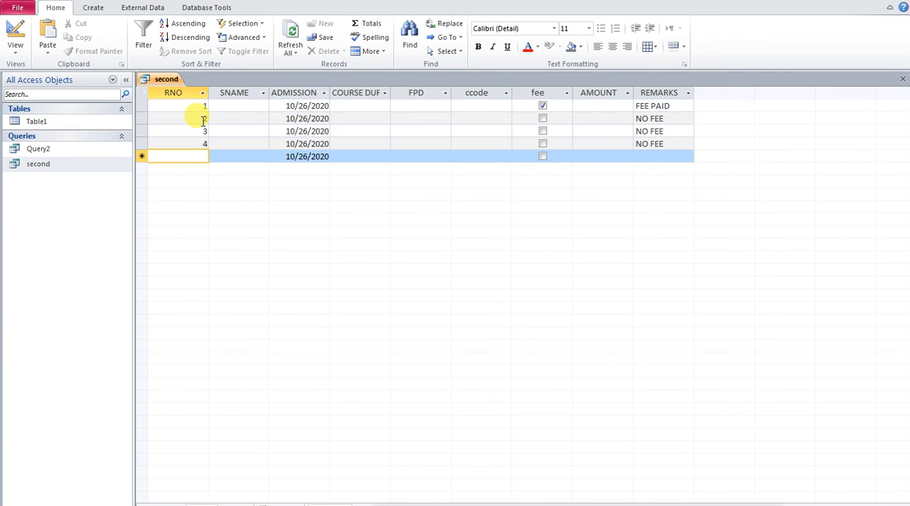
type("5")
key("Down")
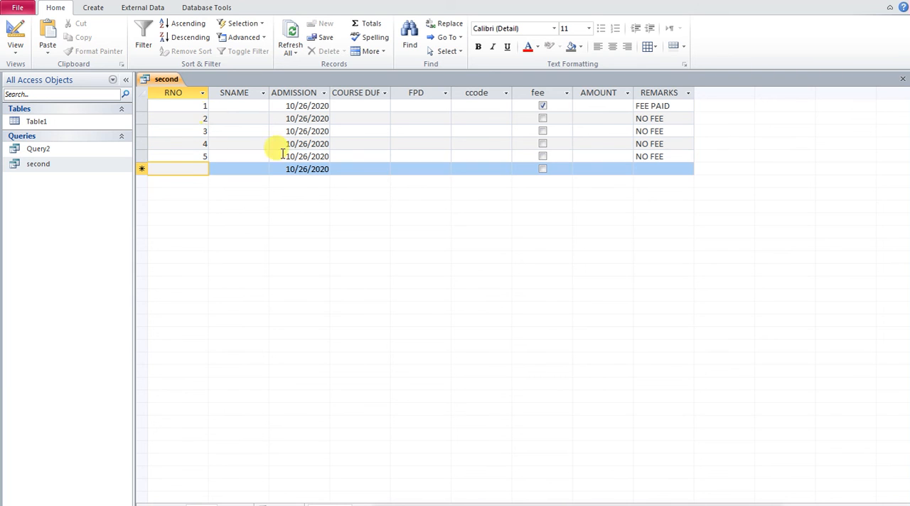
left_click(542, 143)
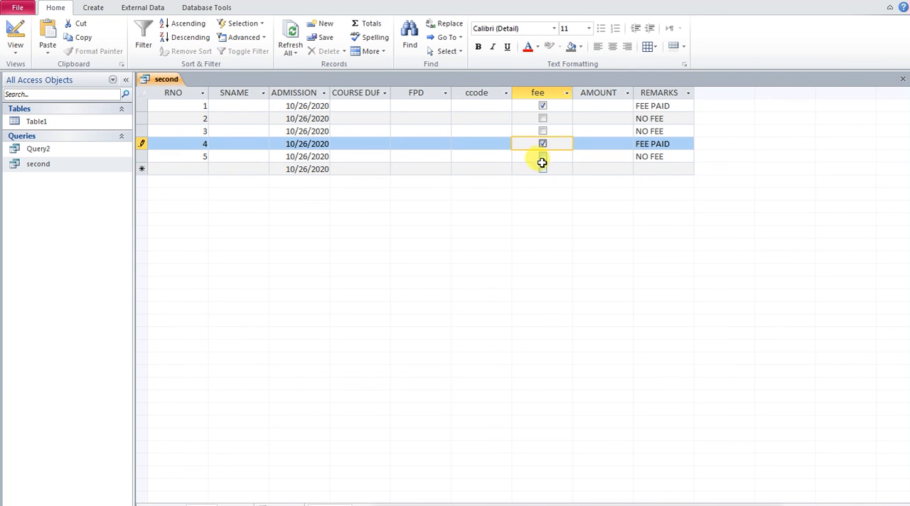
left_click(541, 121)
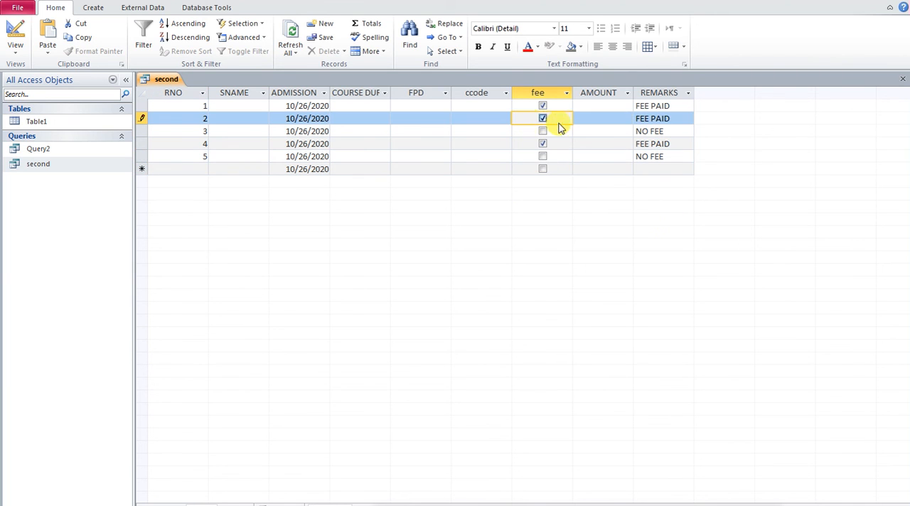